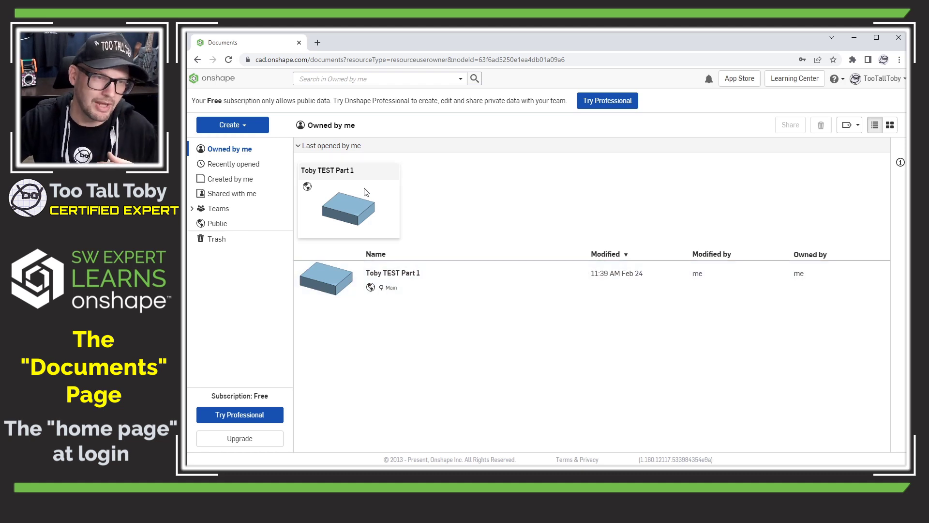
Create a new public Onshape document named 'Wood Rack Cap'
click(238, 126)
click(257, 144)
text(W)
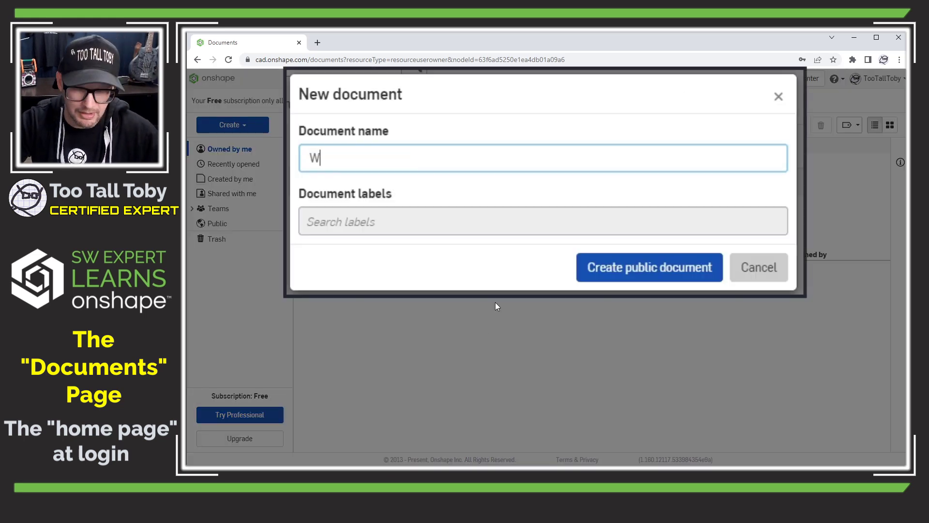
text(ood Rack)
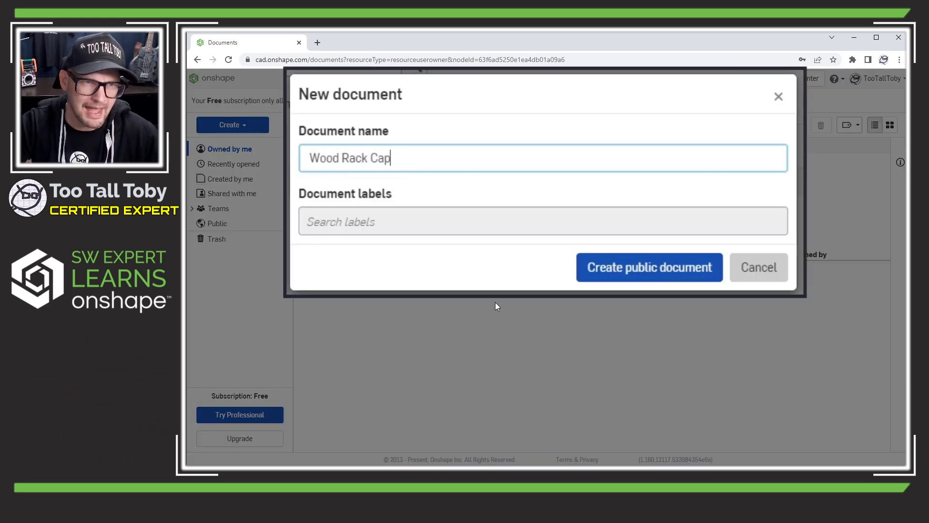
text( Cap)
key(Return)
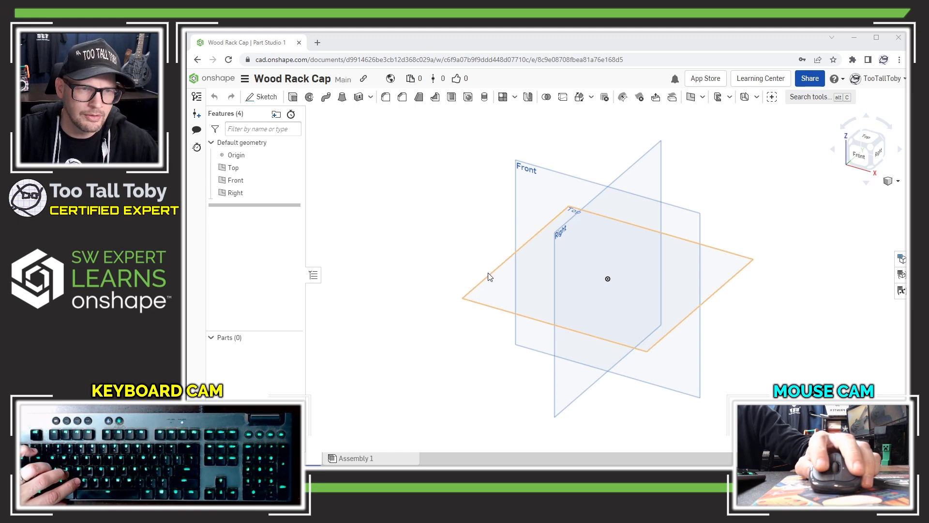
Sketch a centre-point 30 x 30 mm square on the Top plane
click(487, 286)
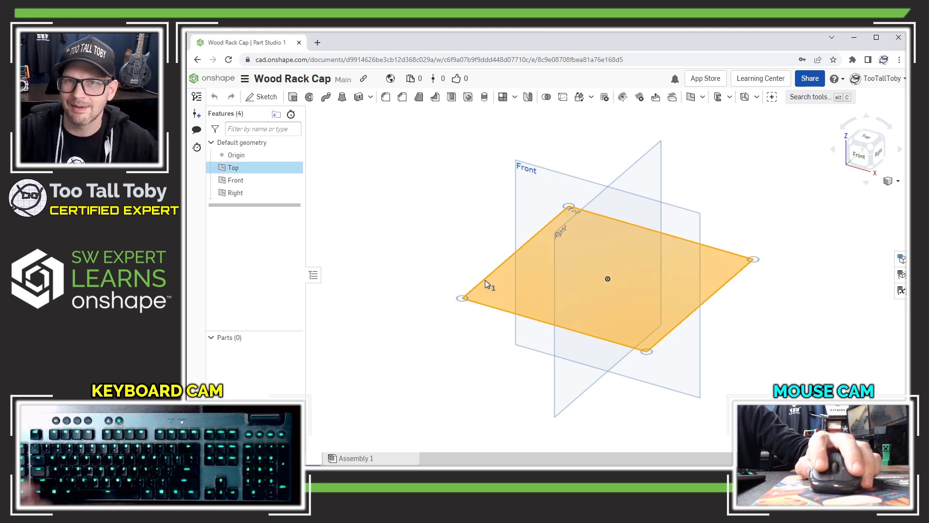
right_click(485, 279)
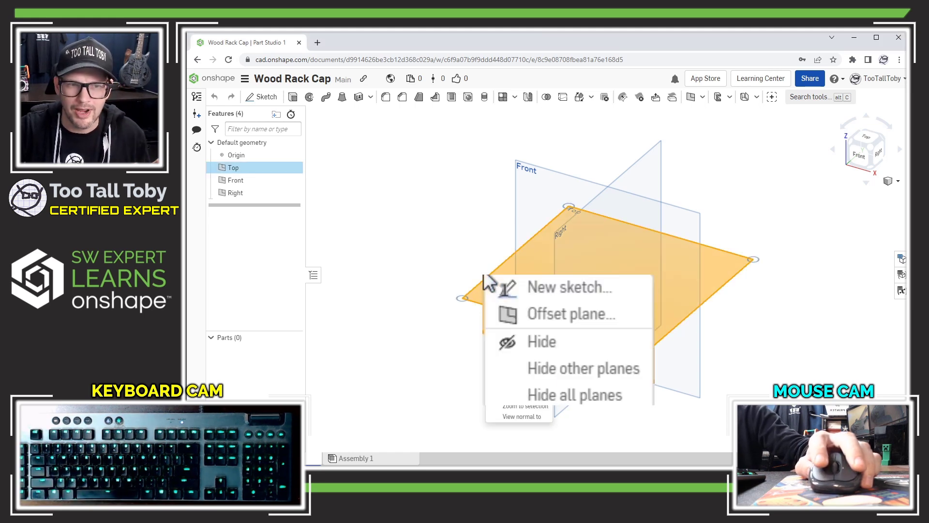
click(567, 290)
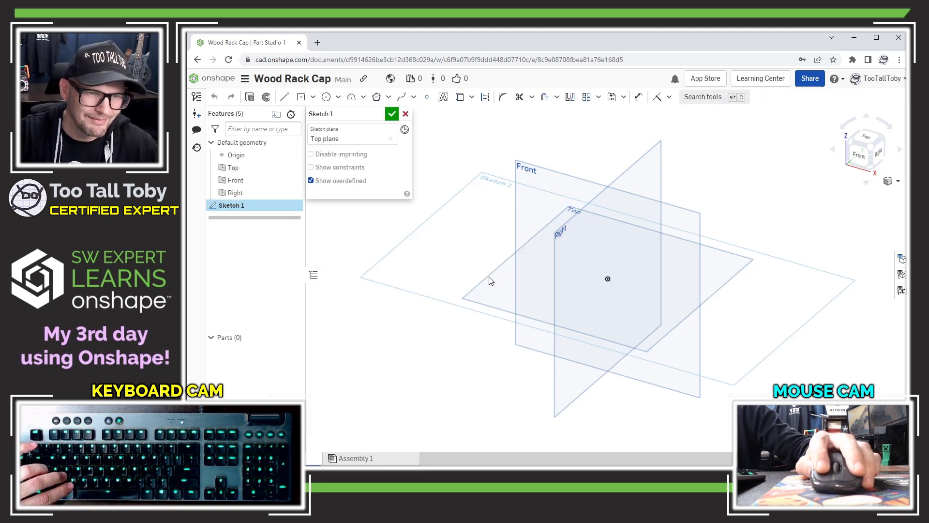
right_click(484, 227)
click(517, 216)
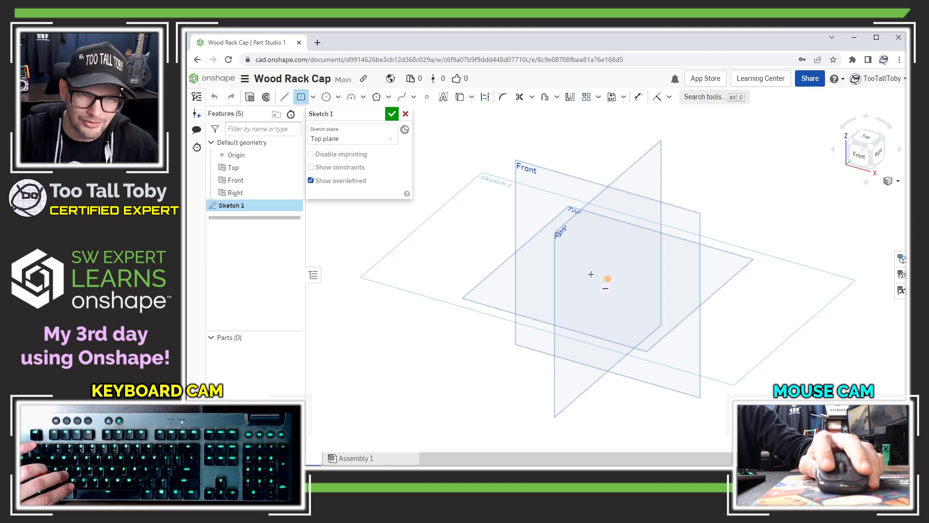
click(708, 271)
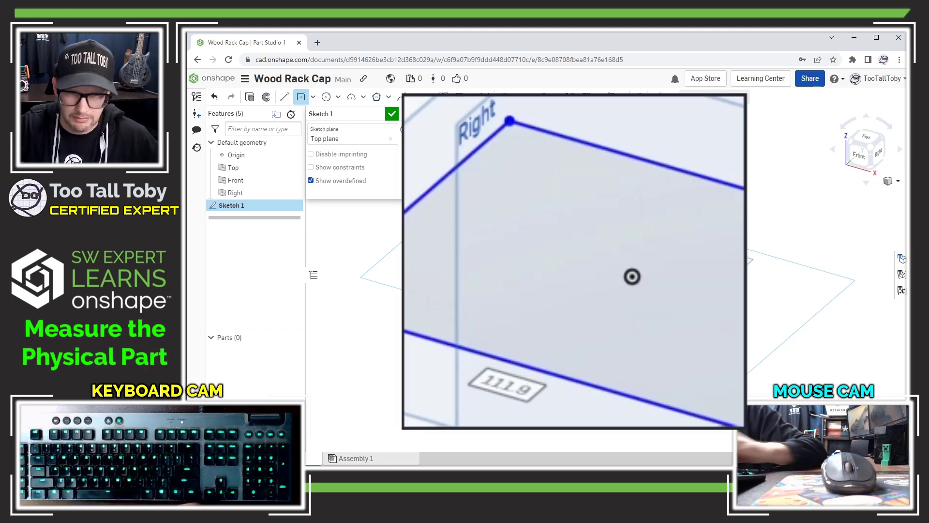
text(30)
key(Return)
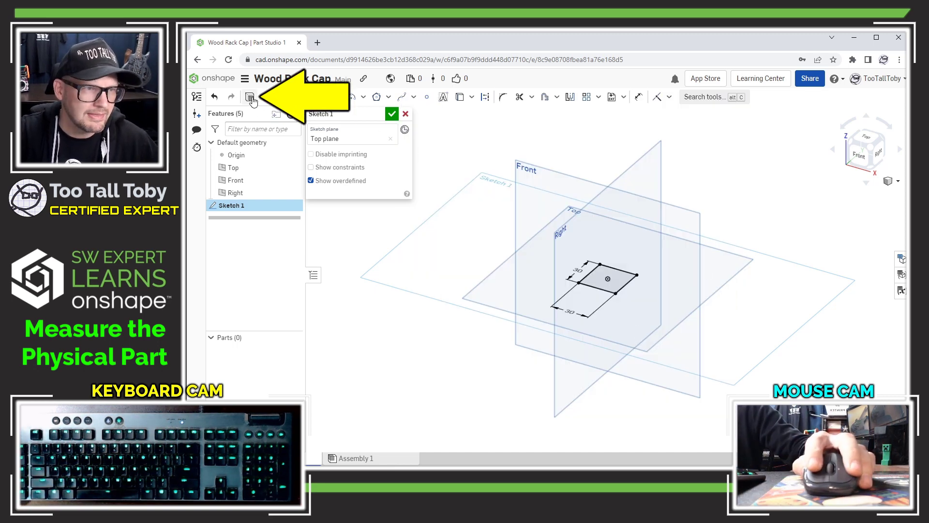
Extrude the square into a thin base plate, entering 3 as the depth
click(250, 98)
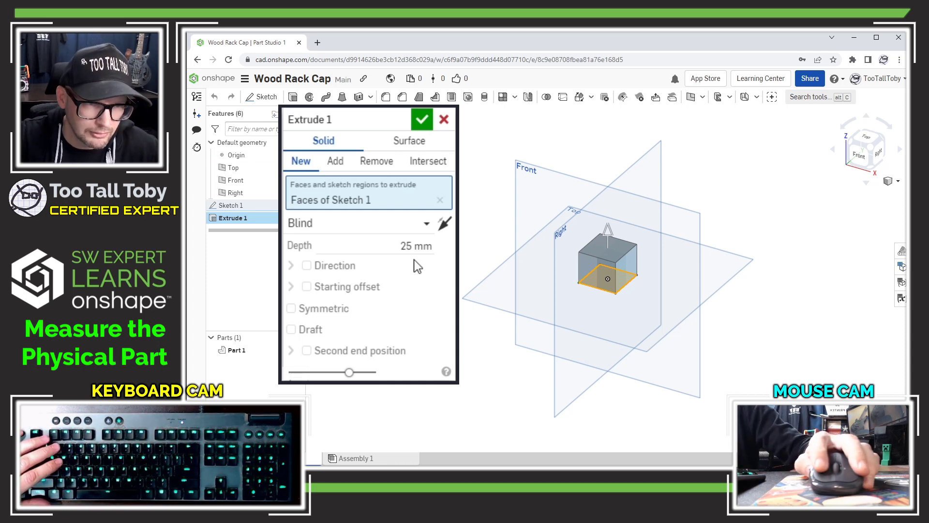
text(3)
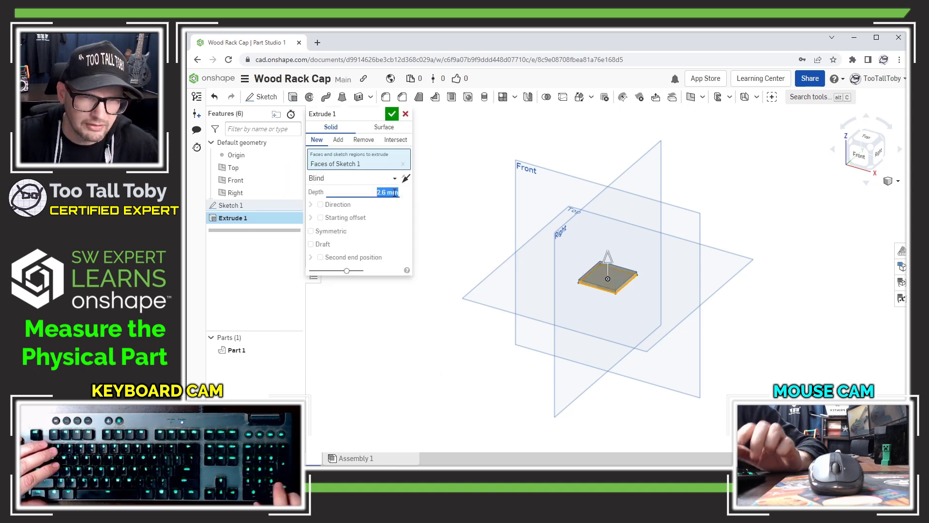
key(Return)
click(596, 274)
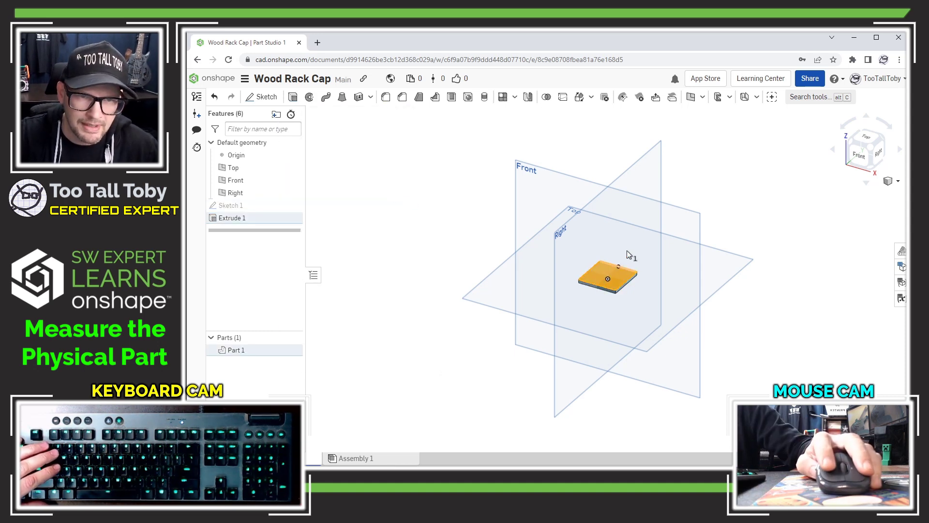
Sketch a centre-point 21 x 21 mm square on the plate's top face
click(262, 100)
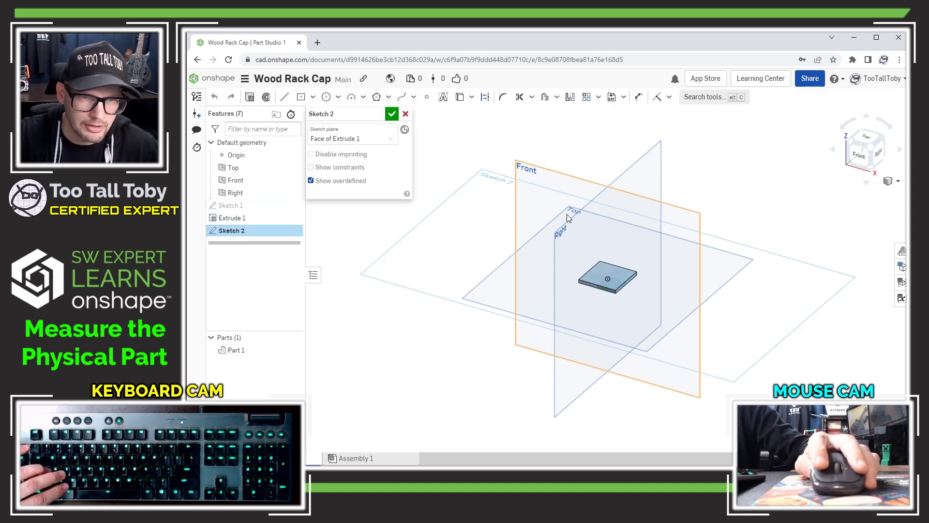
click(560, 191)
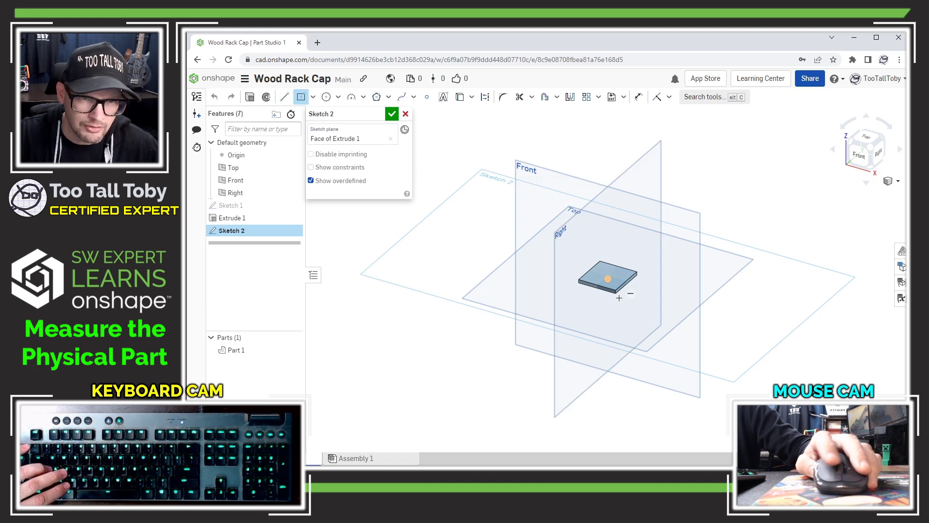
scroll(599, 265, up, 5)
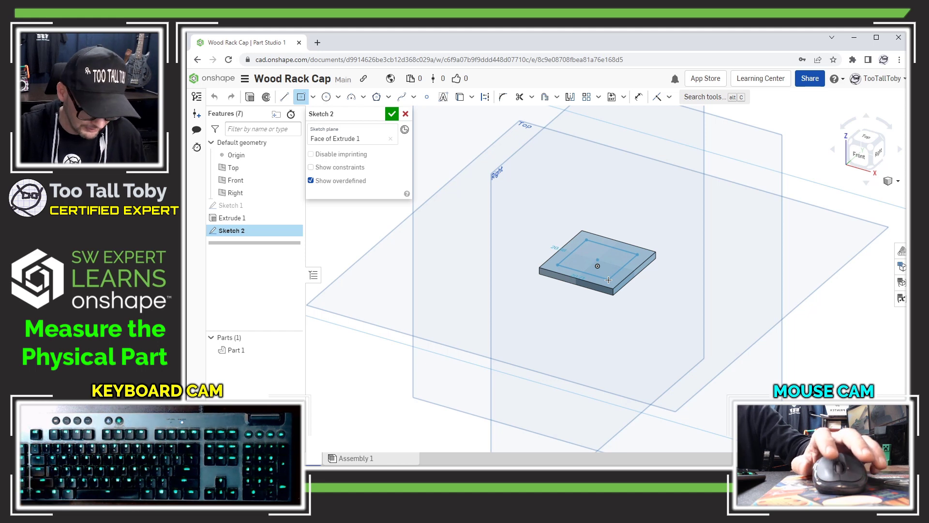
click(608, 280)
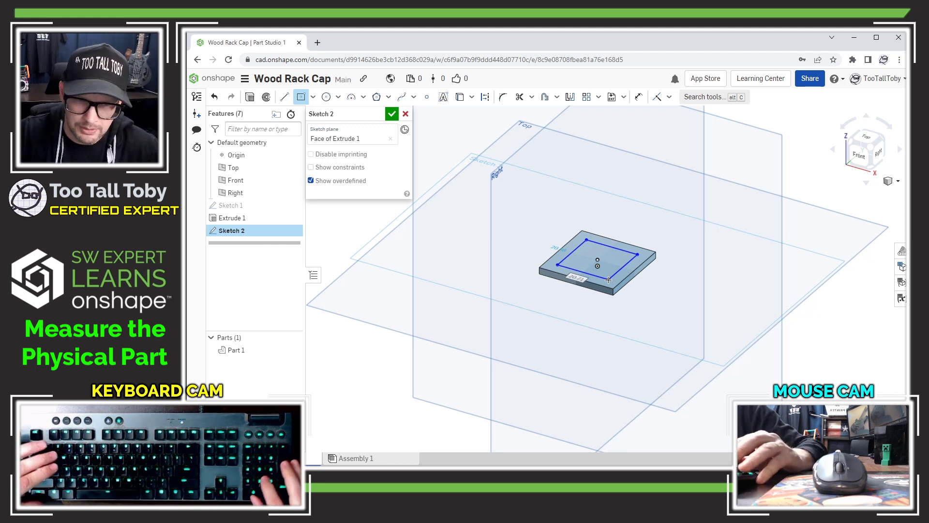
text(21)
key(Tab)
text(21)
key(Return)
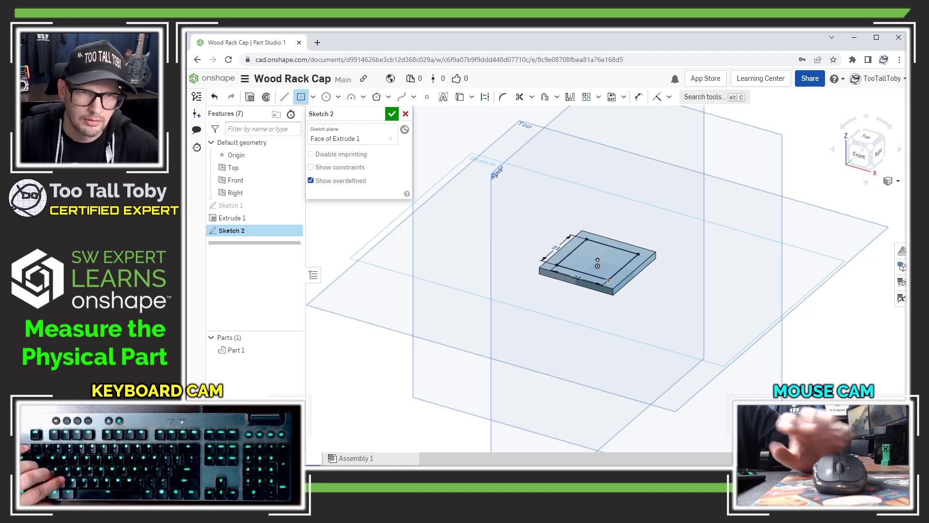
Extrude the 21 mm square 14 mm upward as an added block
click(250, 97)
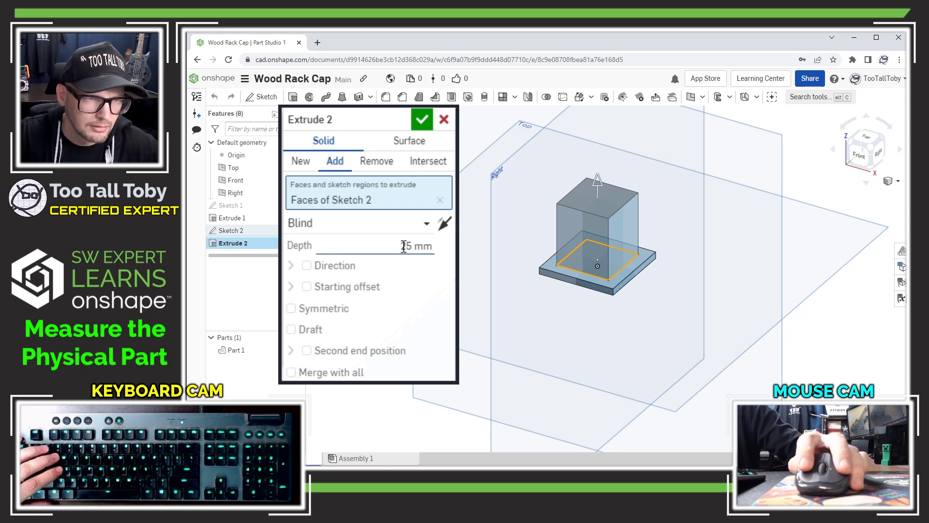
text(14)
key(Return)
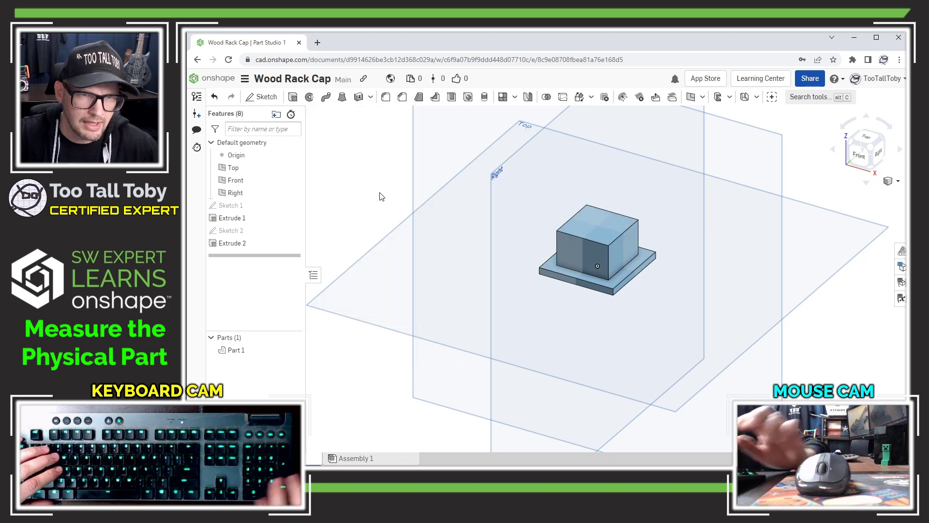
Draw a centred 27.75 x 27.75 mm square on the plate's top face
click(618, 284)
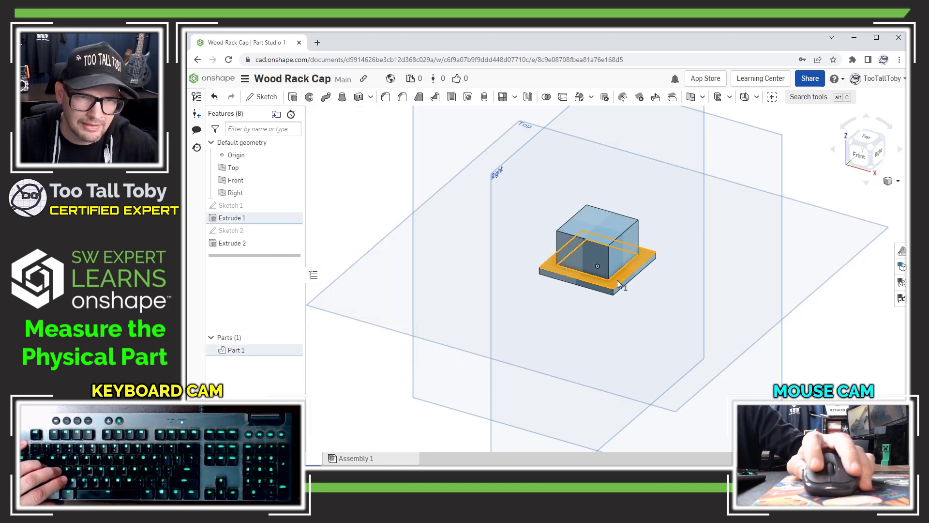
click(268, 102)
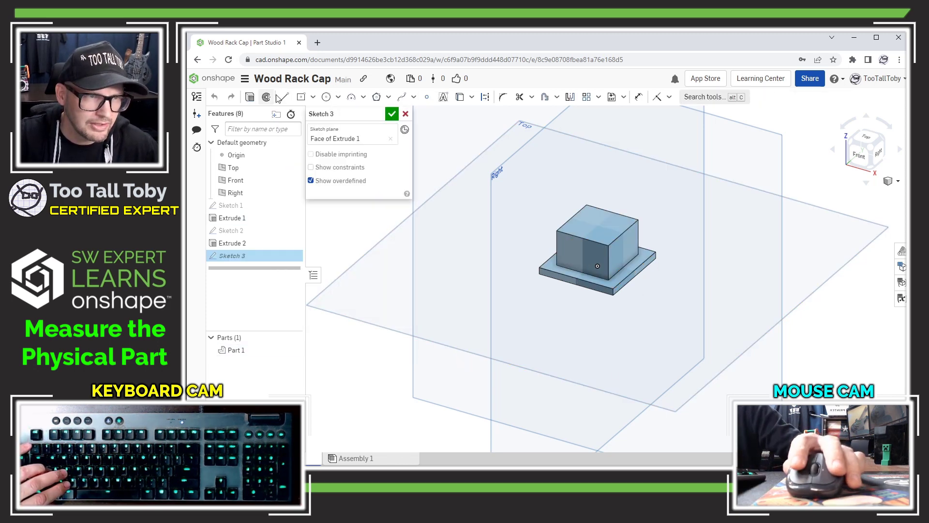
click(598, 259)
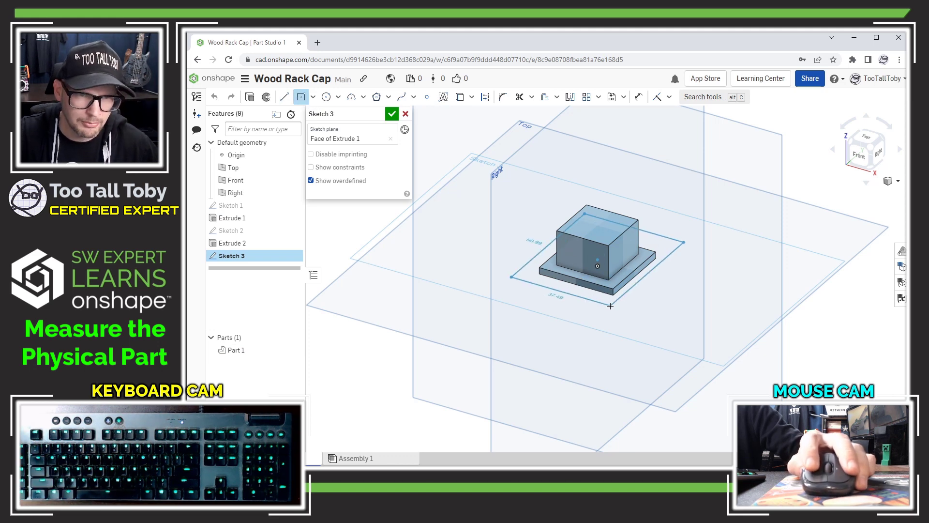
click(615, 309)
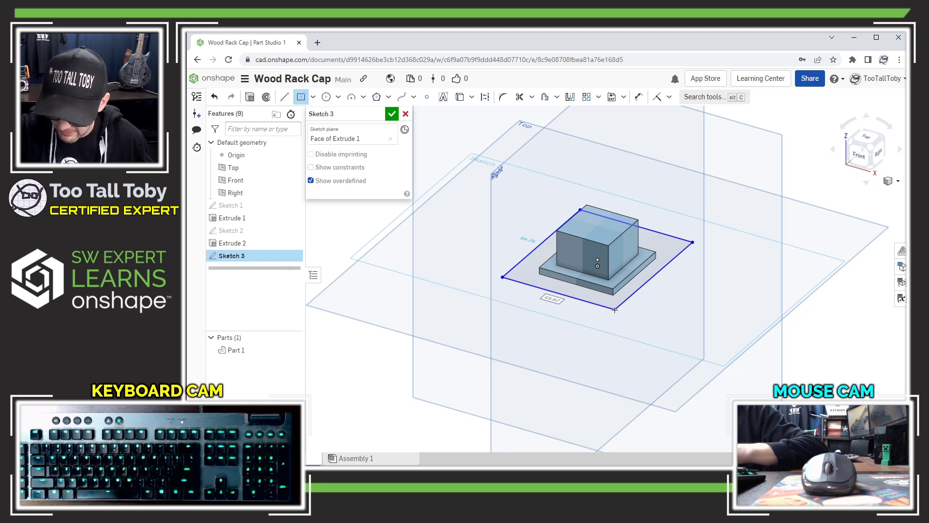
text(2)
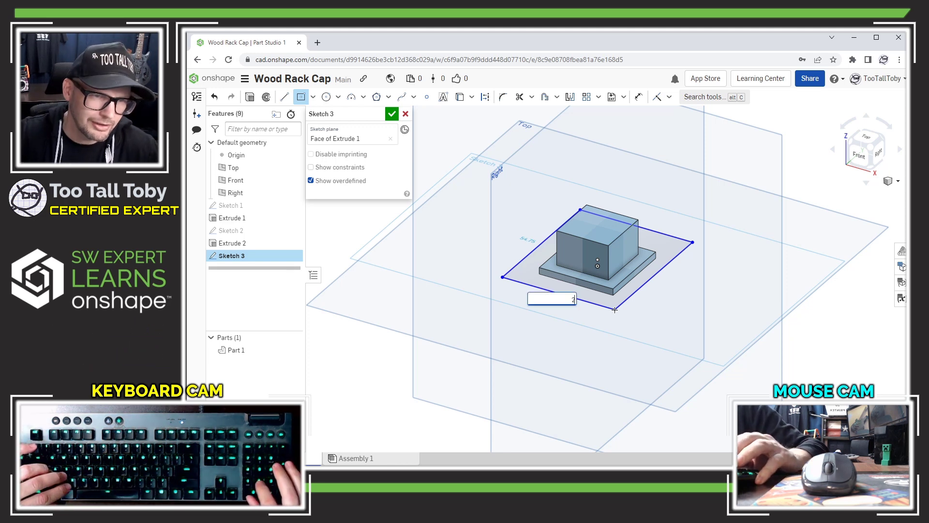
text(73)
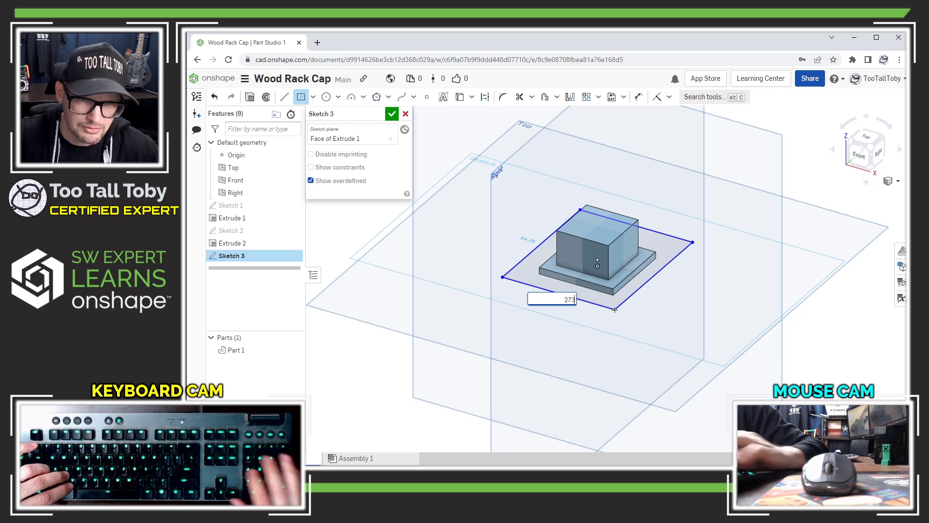
key(BackSpace)
text(.75)
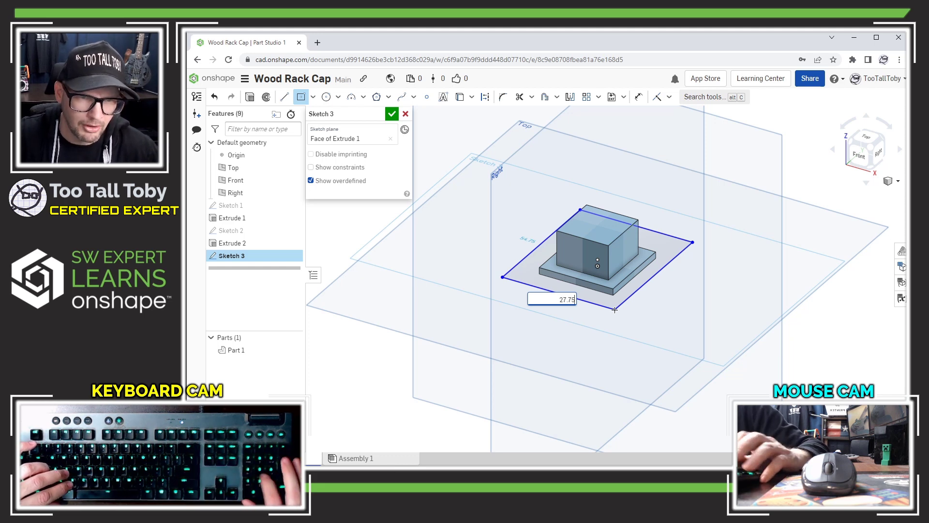
key(Return)
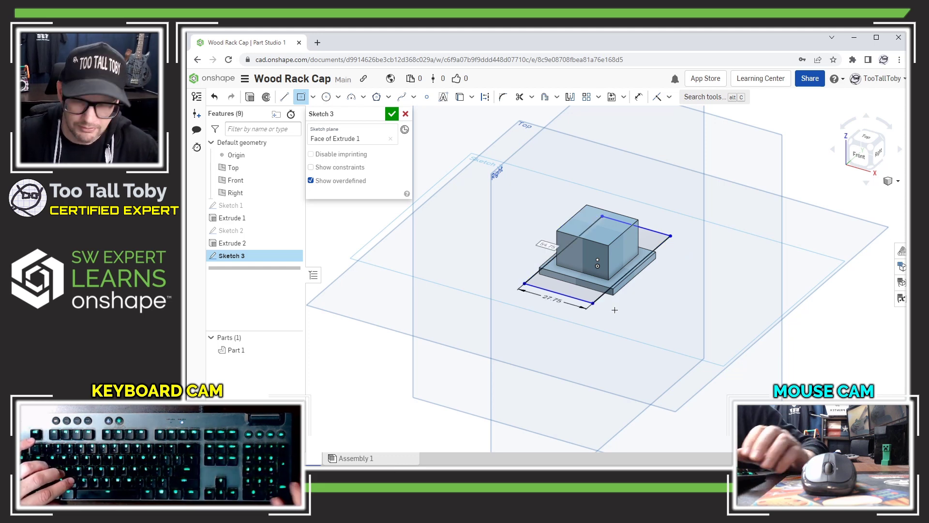
key(Tab)
text(27.75)
key(Return)
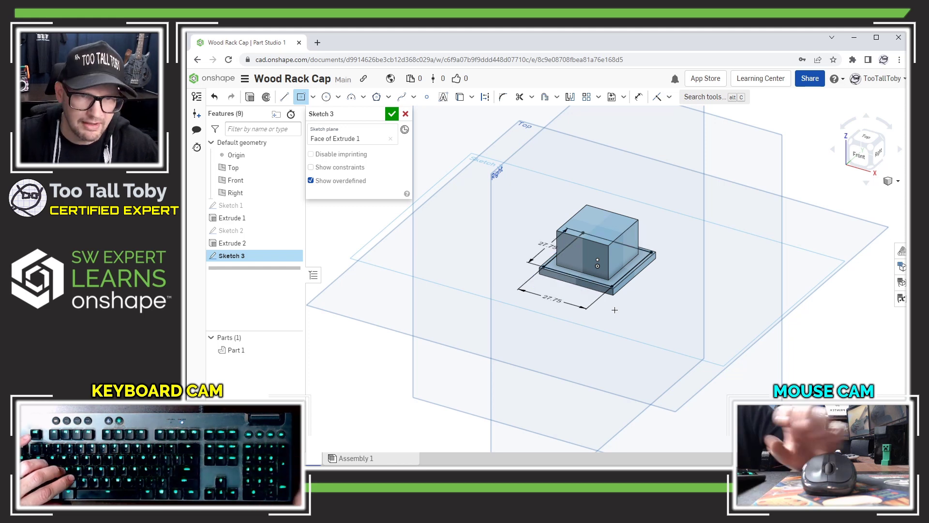
click(250, 98)
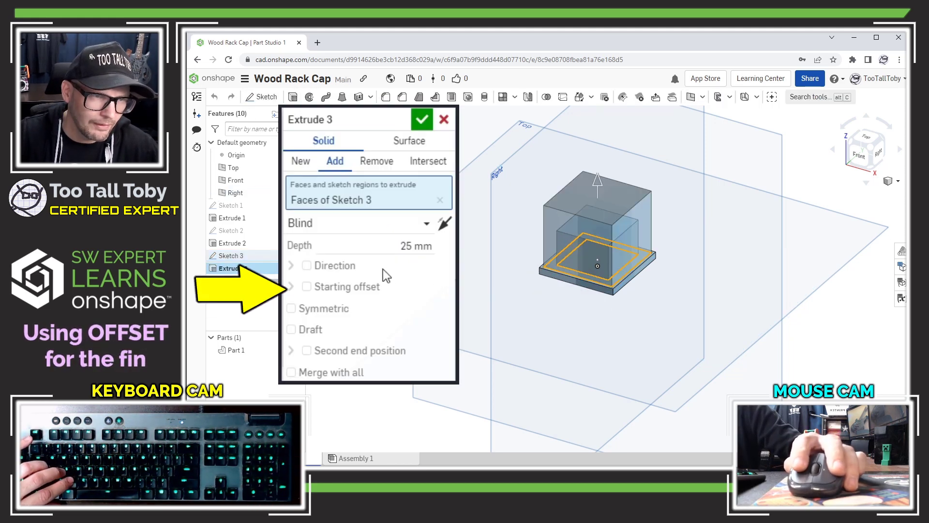
Extrude the 27.75 mm square 1.2 mm deep, starting 3 mm above the face
click(329, 291)
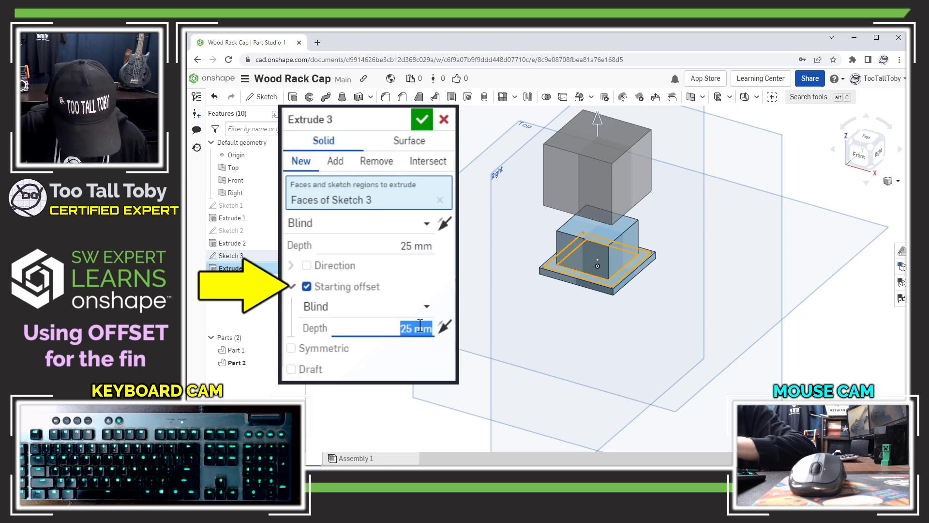
text(3)
key(Return)
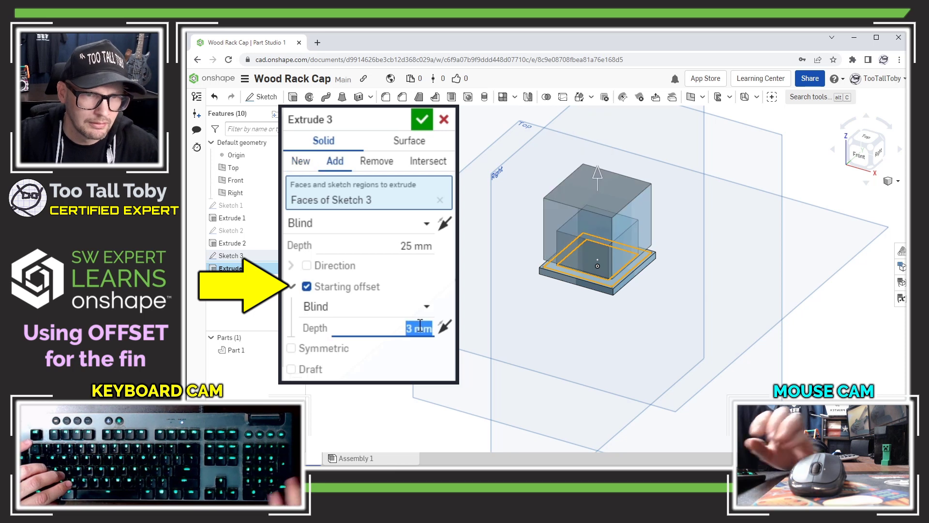
click(418, 246)
text(1.2)
key(Return)
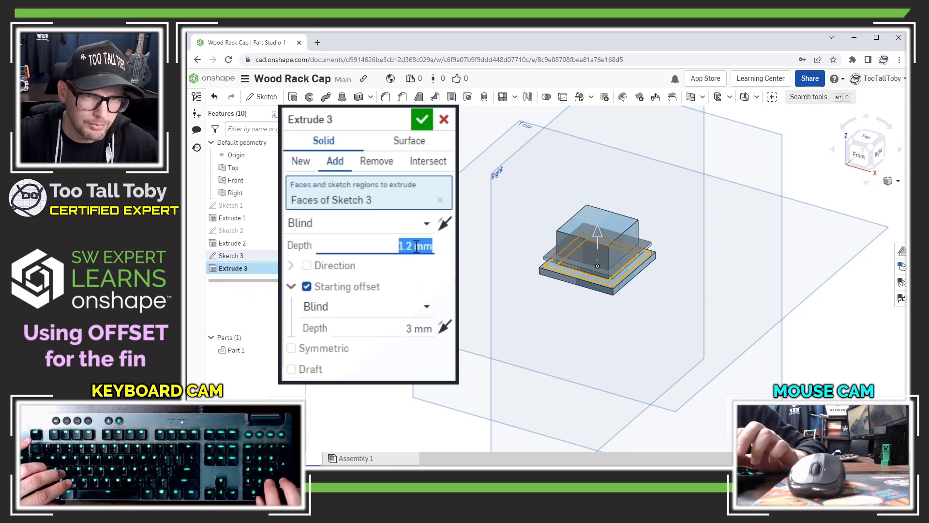
key(Return)
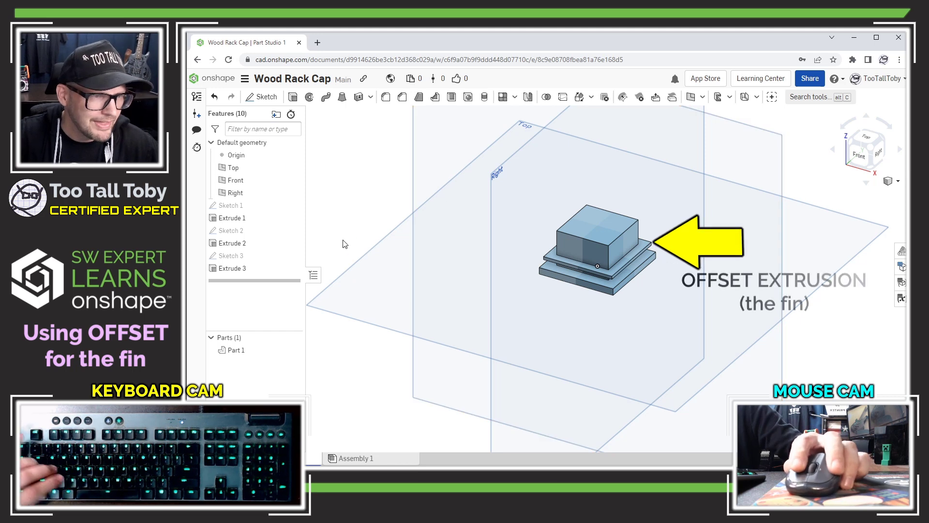
Draw a centred 27 x 27 mm square on the base's top face
click(613, 287)
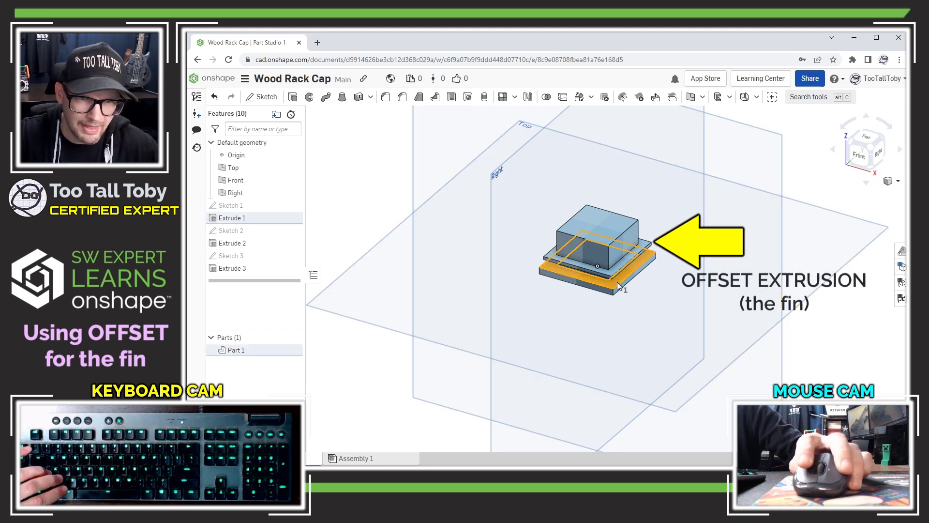
click(268, 98)
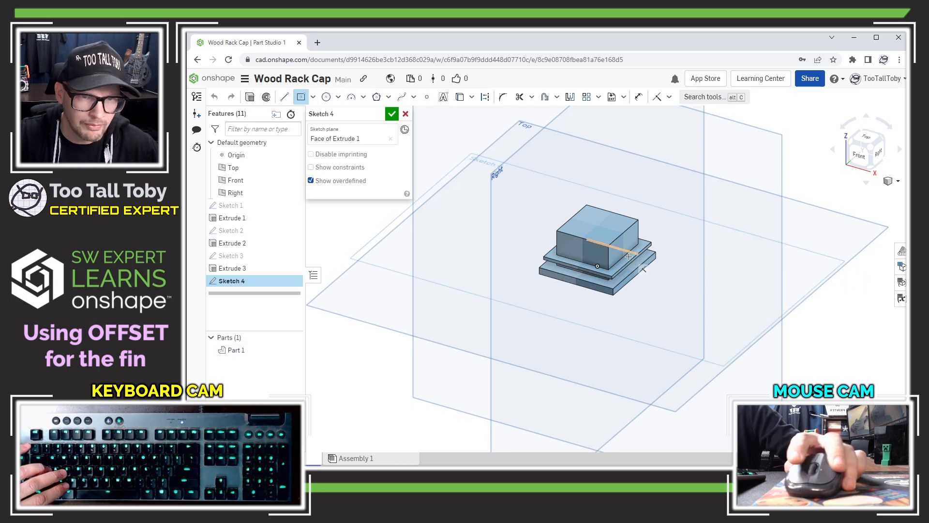
click(598, 259)
click(619, 303)
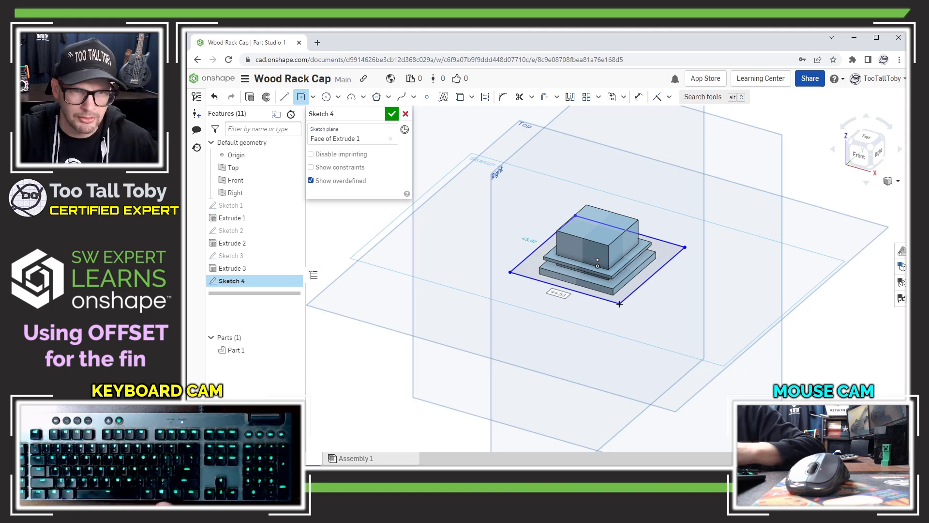
text(27)
key(Return)
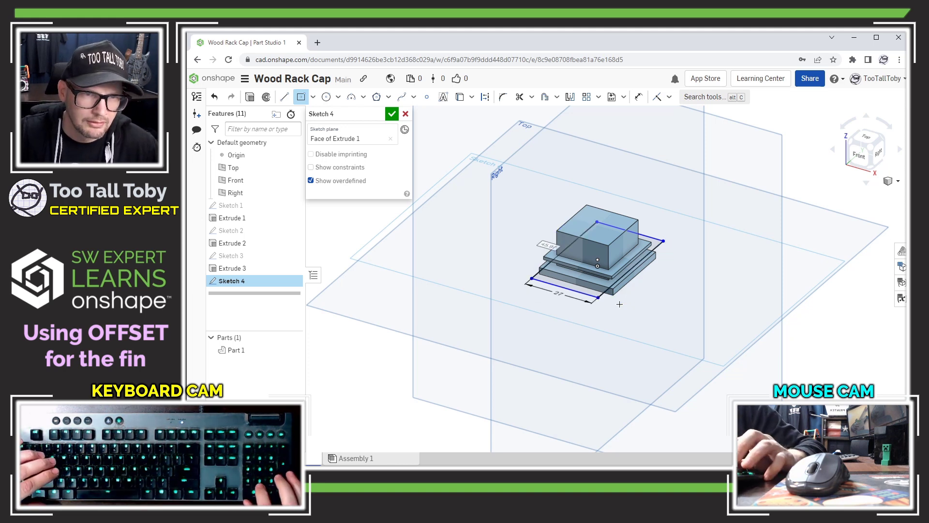
text(27)
key(Return)
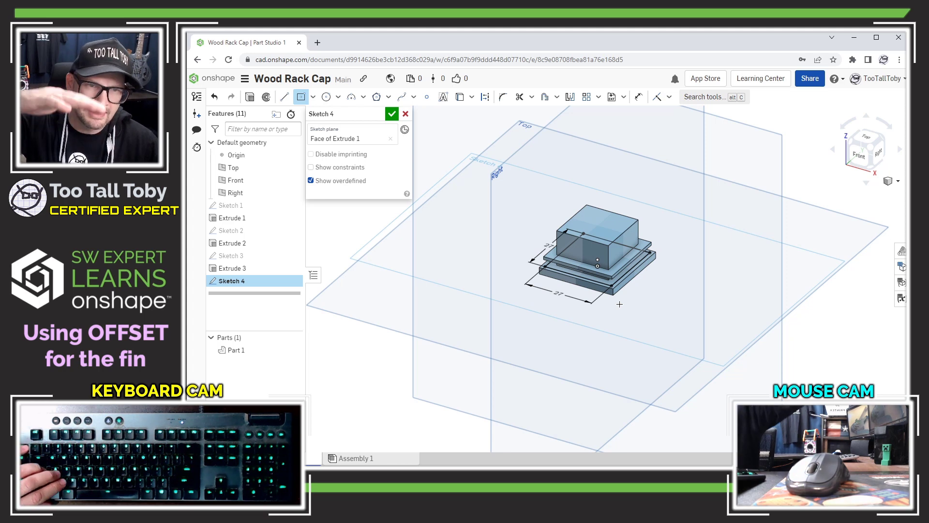
click(257, 98)
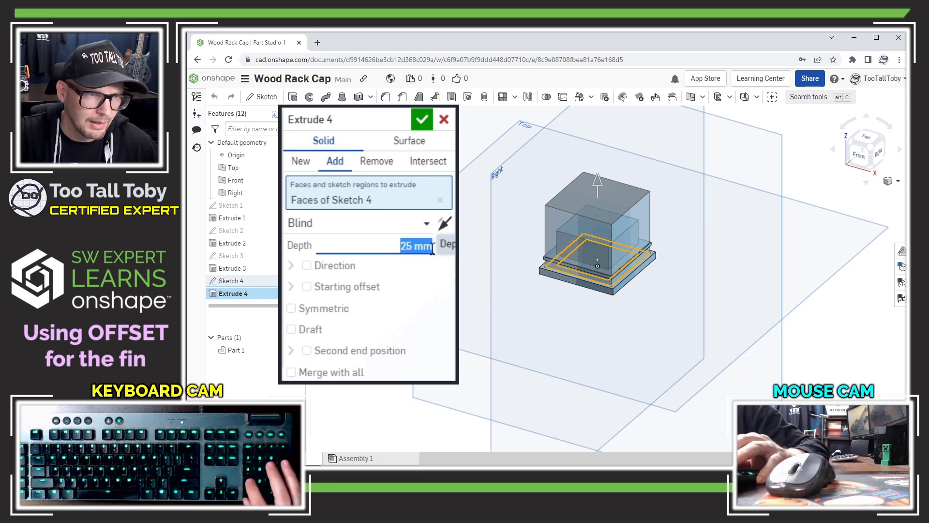
Extrude the 27 mm square 1.2 mm deep with a starting offset of 1
text(1.2)
key(Return)
click(373, 290)
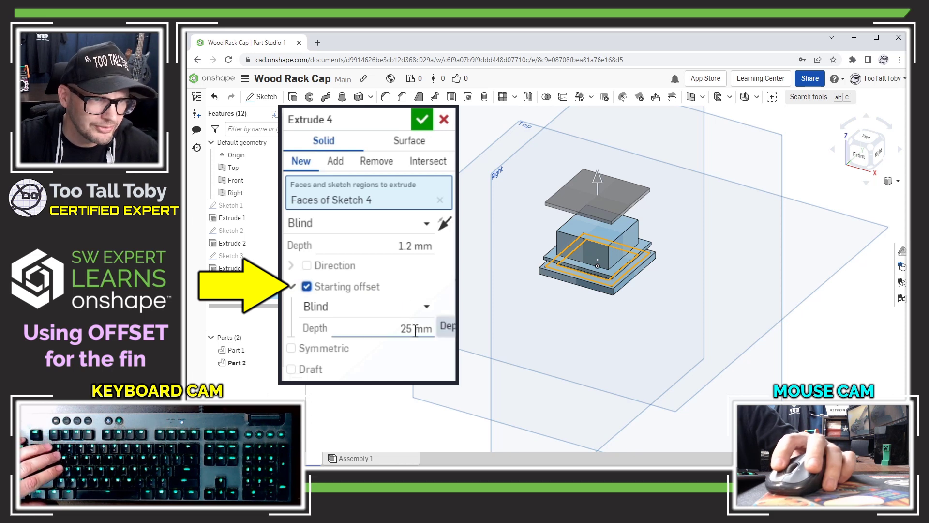
click(415, 331)
text(1)
key(Return)
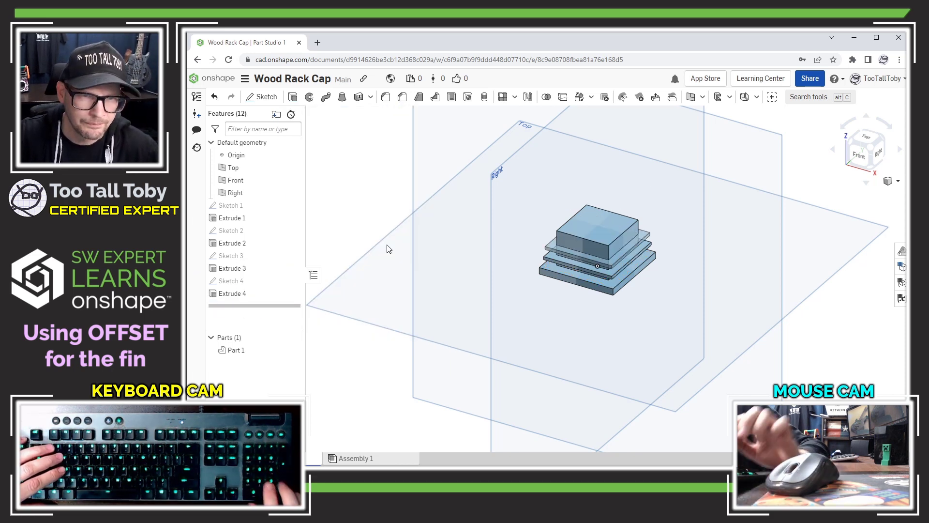
Draw a centred 18 x 18 mm square on the block's top face
click(599, 219)
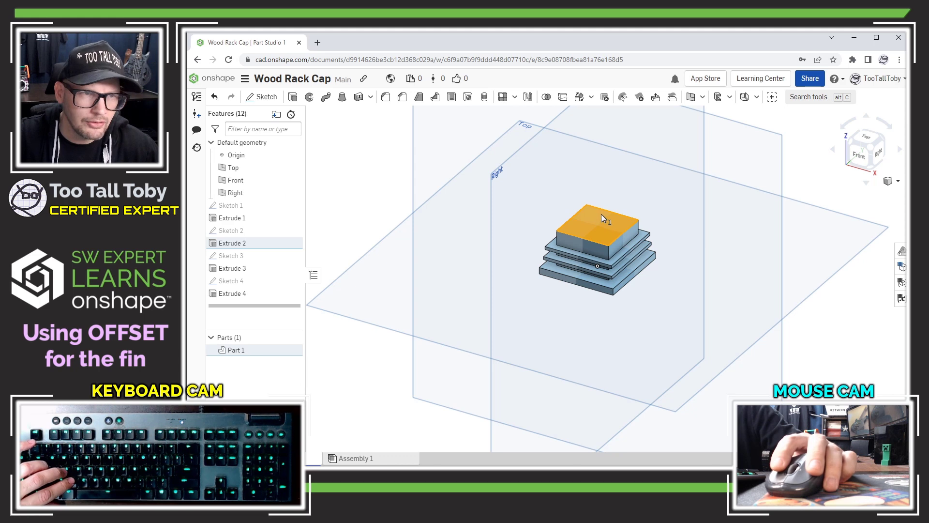
click(261, 96)
click(301, 97)
click(597, 225)
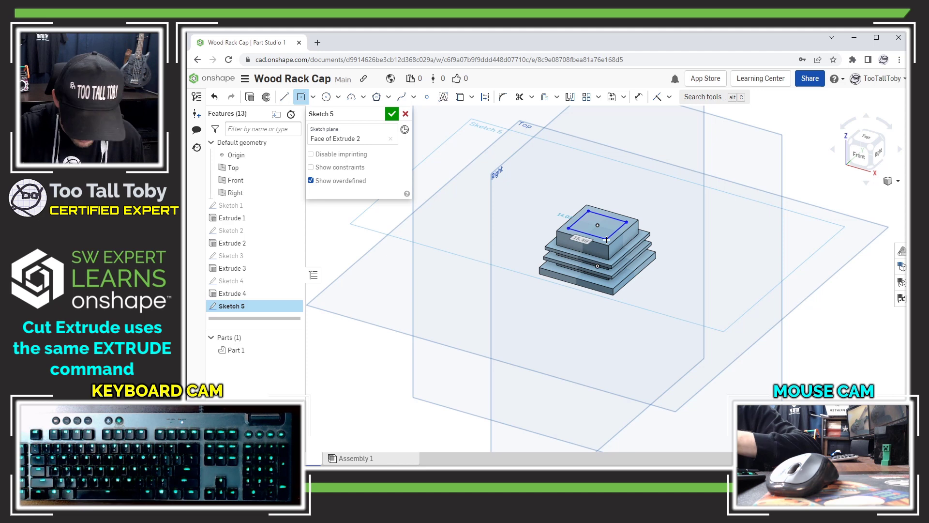
key(Tab)
text(18)
key(Tab)
text(18)
key(Return)
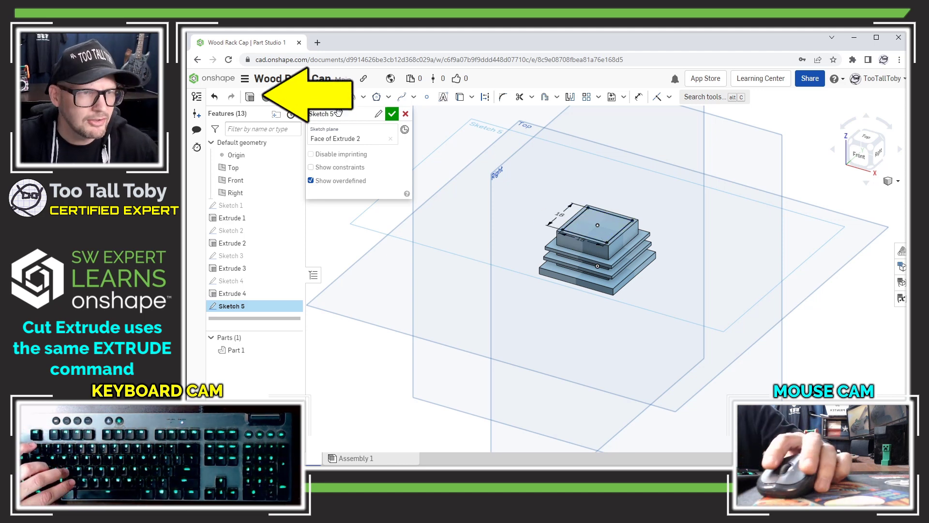
key(shift+e)
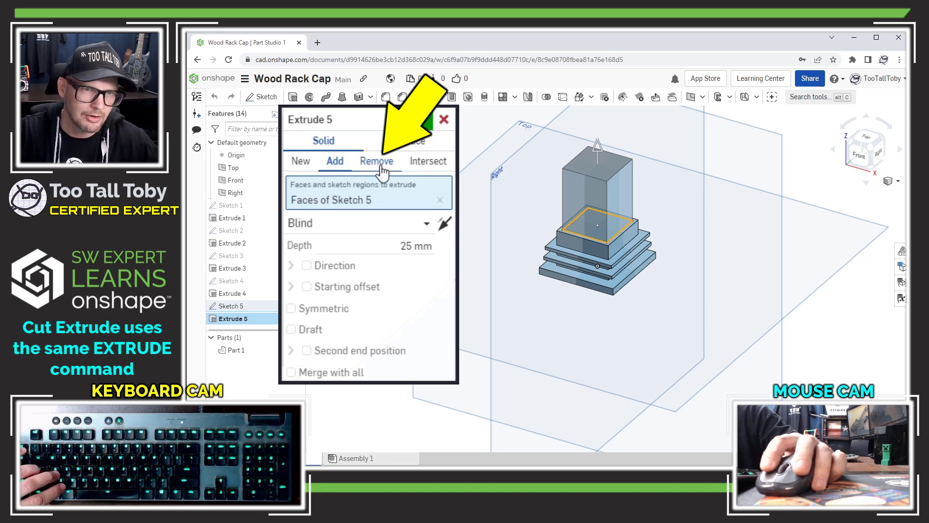
Make Extrude 5 a Remove cut ending Up to face at the base plate
click(380, 170)
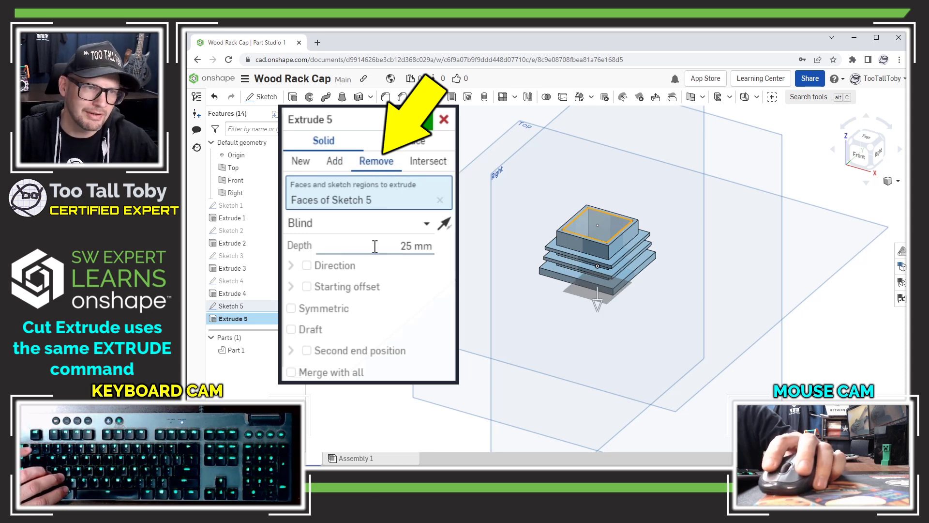
click(424, 224)
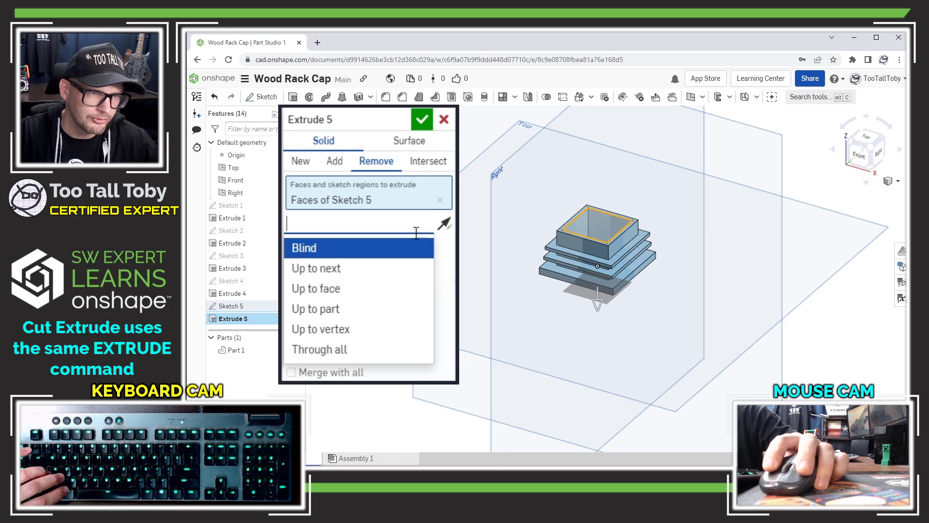
click(333, 289)
click(614, 287)
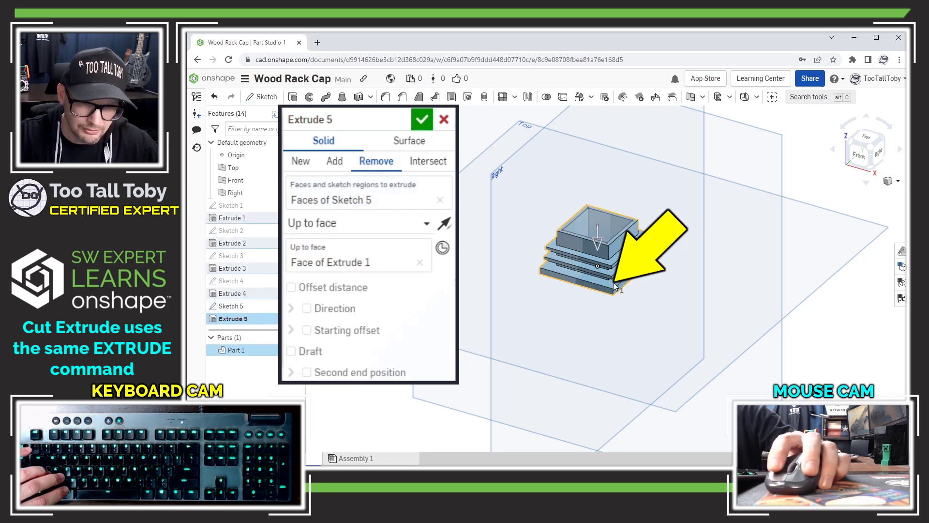
click(422, 119)
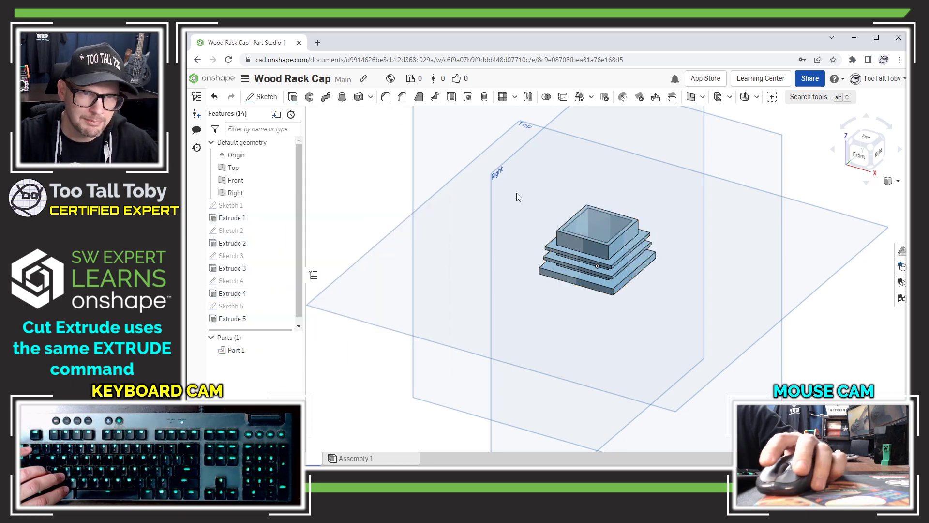
scroll(617, 253, up, 3)
right_drag(617, 253, 649, 225)
scroll(614, 236, down, 2)
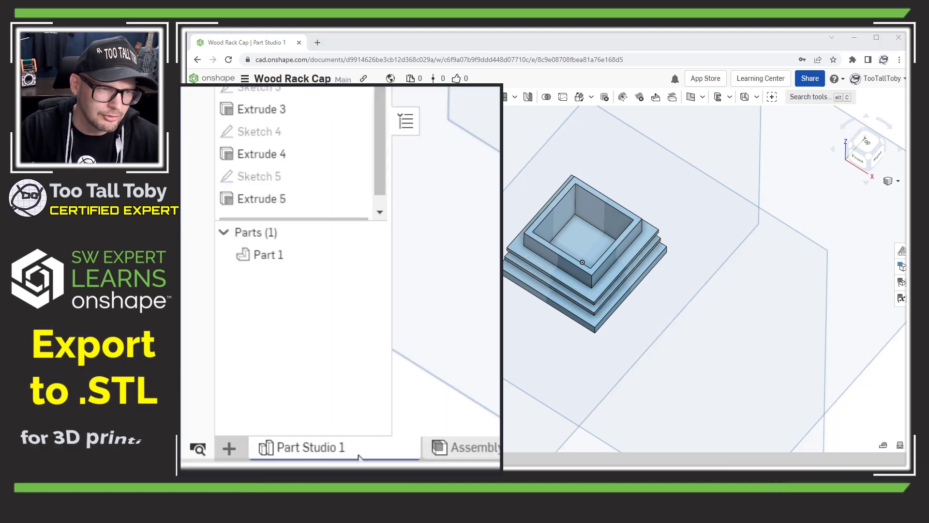
Export Part Studio 1 as the millimetre STL file 'Wood Rack Cap'
mouse_move(345, 450)
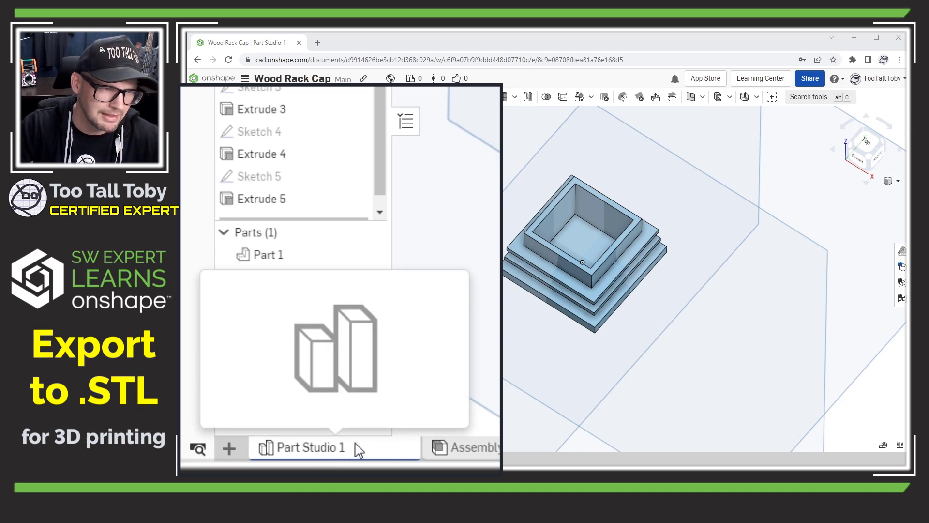
right_click(359, 453)
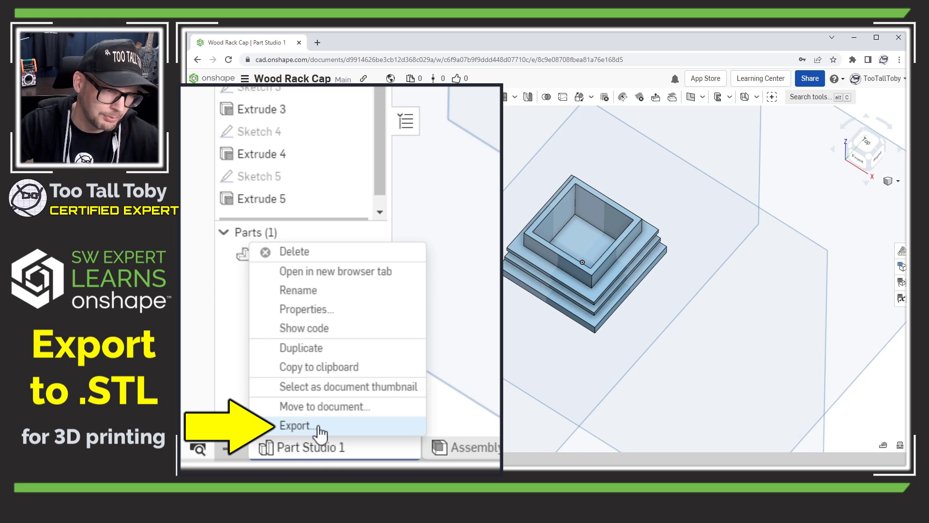
click(265, 448)
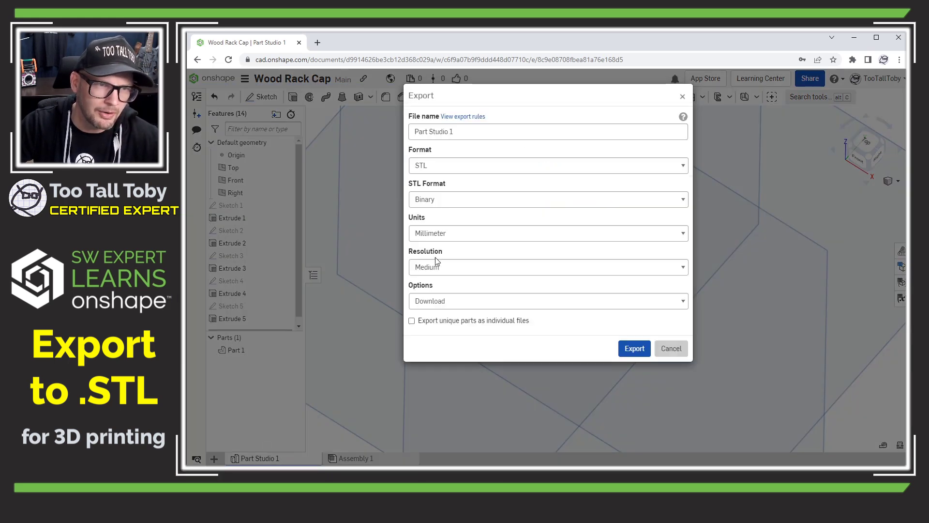
triple_click(457, 132)
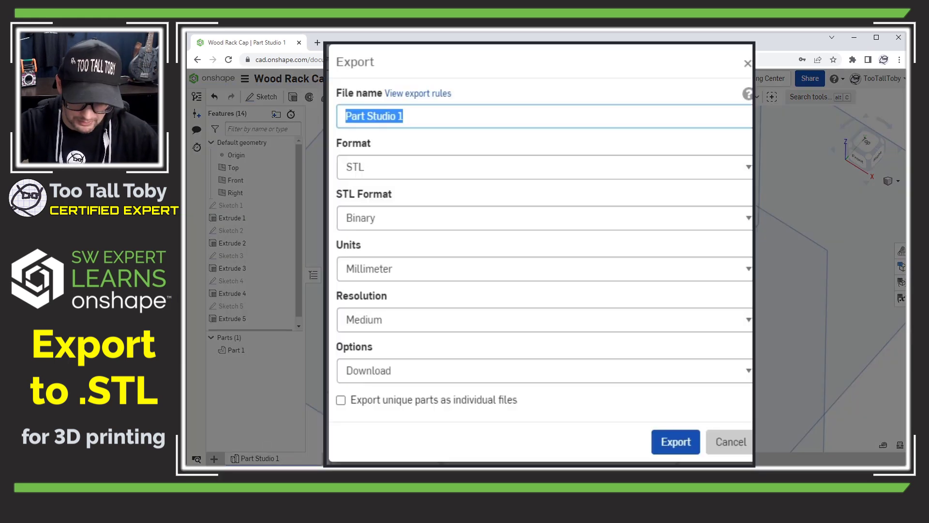
text(Wood Rack Cap)
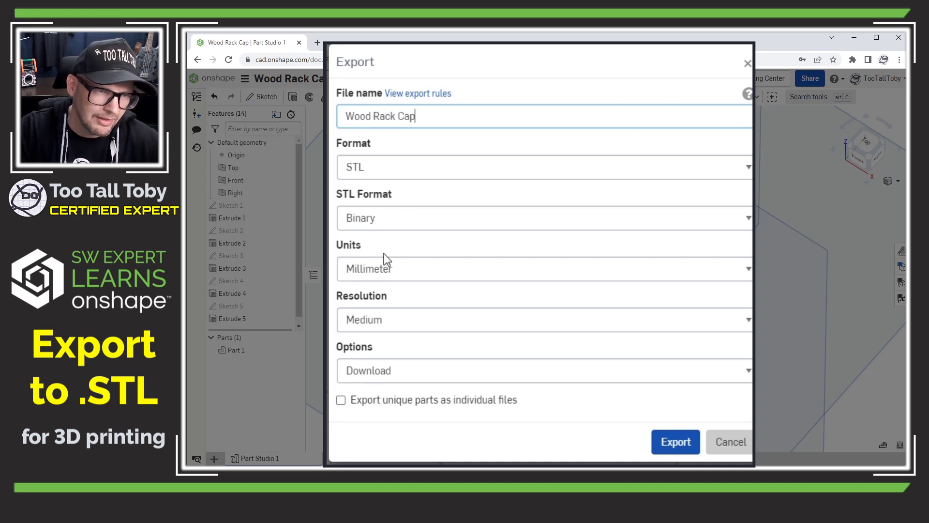
click(387, 269)
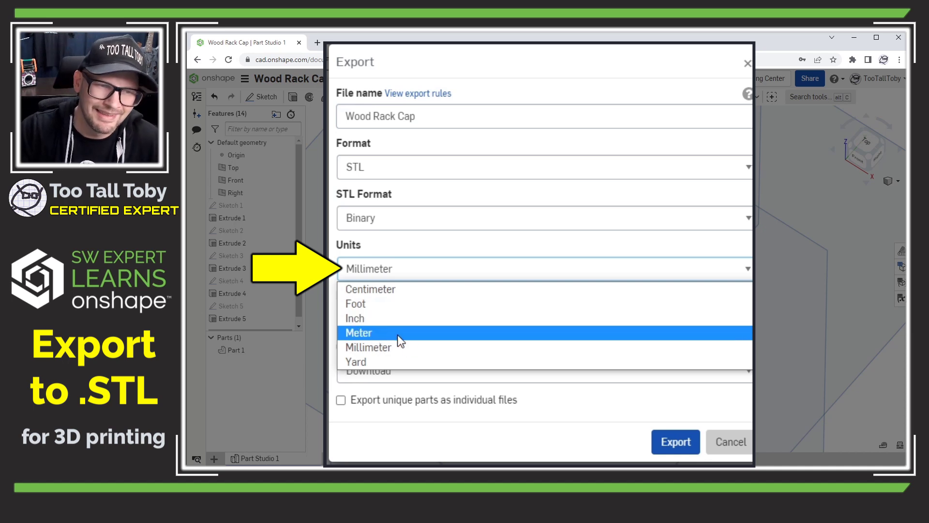
click(404, 347)
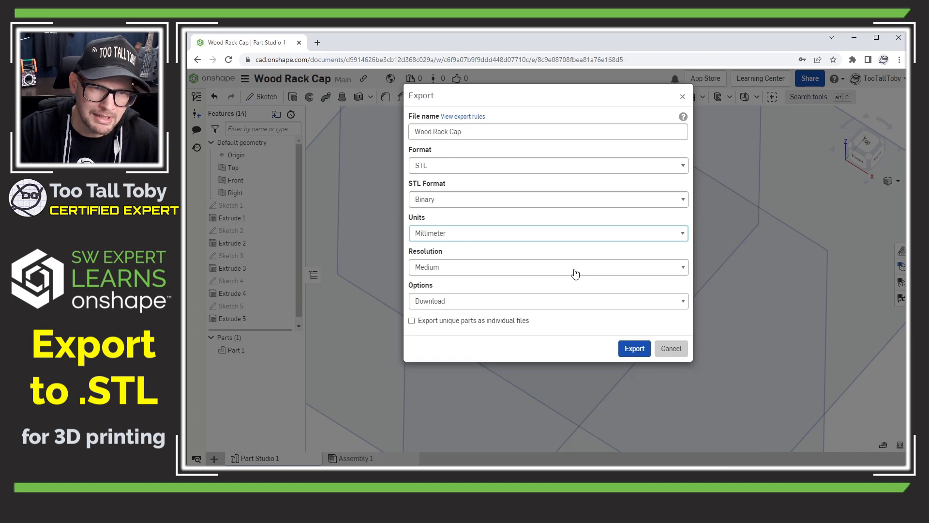
click(634, 349)
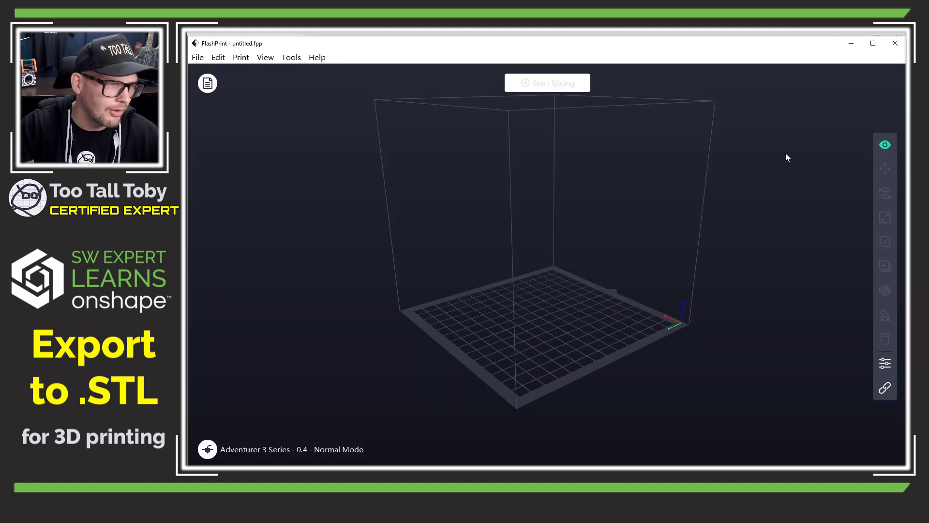
Load the Wood Rack Cap STL onto the build plate, auto-generate supports, and slice with Flashforge-PLA settings
drag(857, 121, 536, 328)
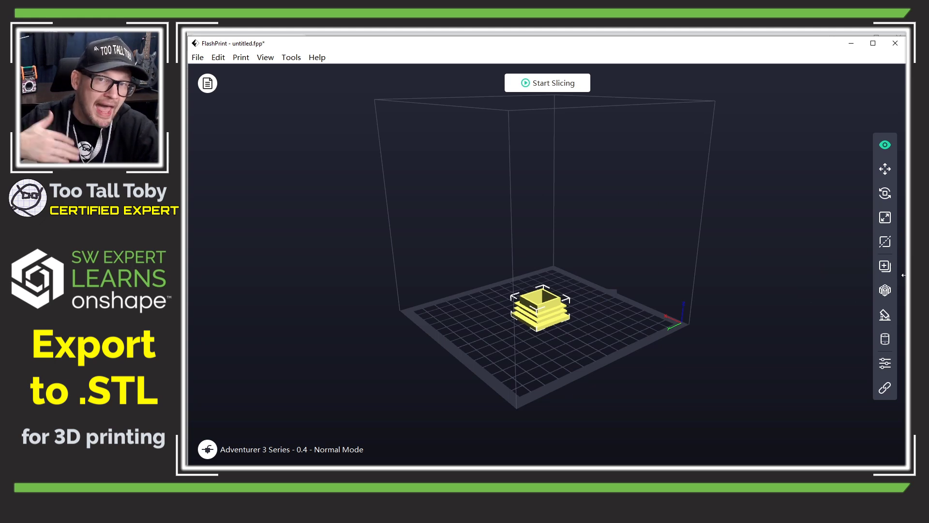
click(885, 315)
click(310, 251)
key(ctrl+p)
click(774, 398)
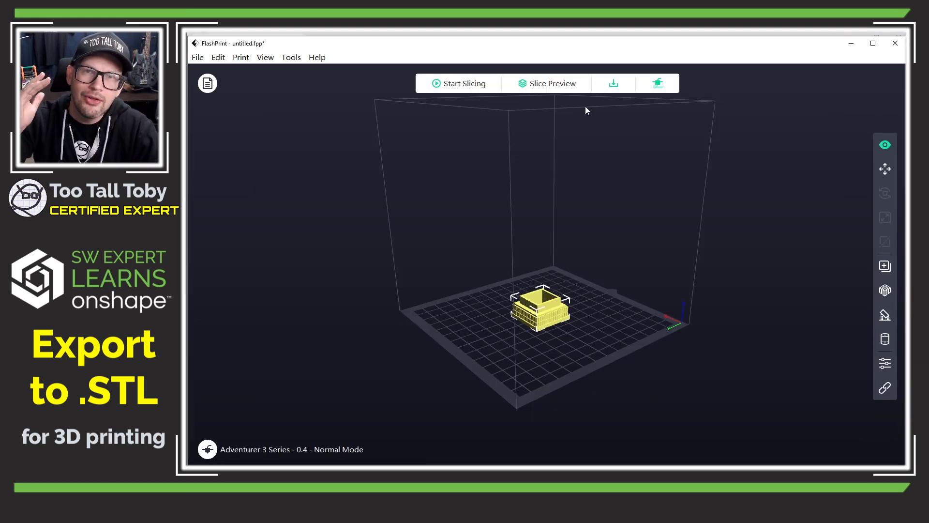